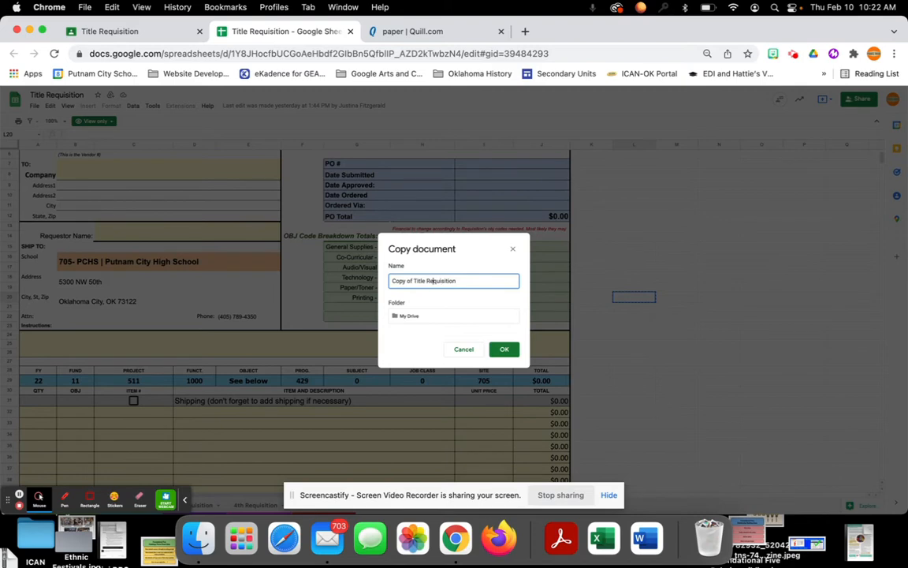
- Name the document copy "Title Requisition-" followed by the requestor's surname and "-Example", and create it
{"action": "left_click", "coordinate": [416, 281]}
{"action": "key", "text": "BackSpace"}
{"action": "key", "text": "BackSpace"}
{"action": "key", "text": "BackSpace"}
{"action": "key", "text": "BackSpace"}
{"action": "key", "text": "BackSpace"}
{"action": "key", "text": "BackSpace"}
{"action": "key", "text": "BackSpace"}
{"action": "key", "text": "BackSpace"}
{"action": "type", "text": "-Twichell-Example"}
{"action": "key", "text": "Return"}
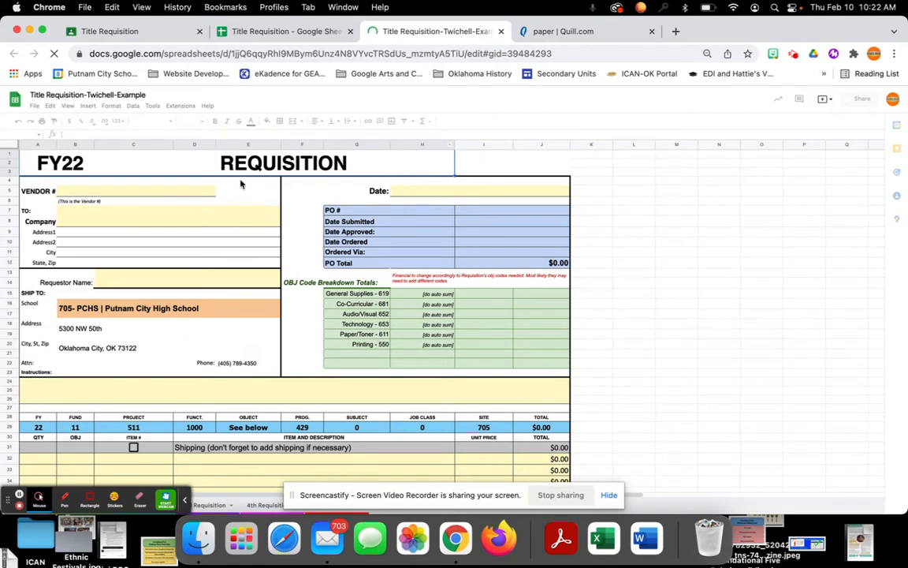
- Enter Quill as the vendor company in the requisition's TO section, leaving the vendor number blank
{"action": "left_click", "coordinate": [137, 193]}
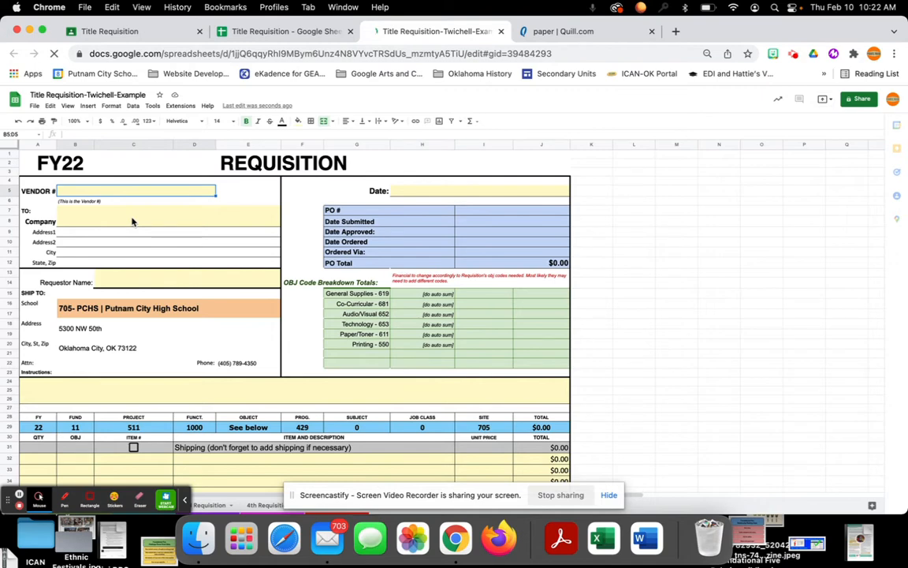
{"action": "left_click", "coordinate": [132, 222]}
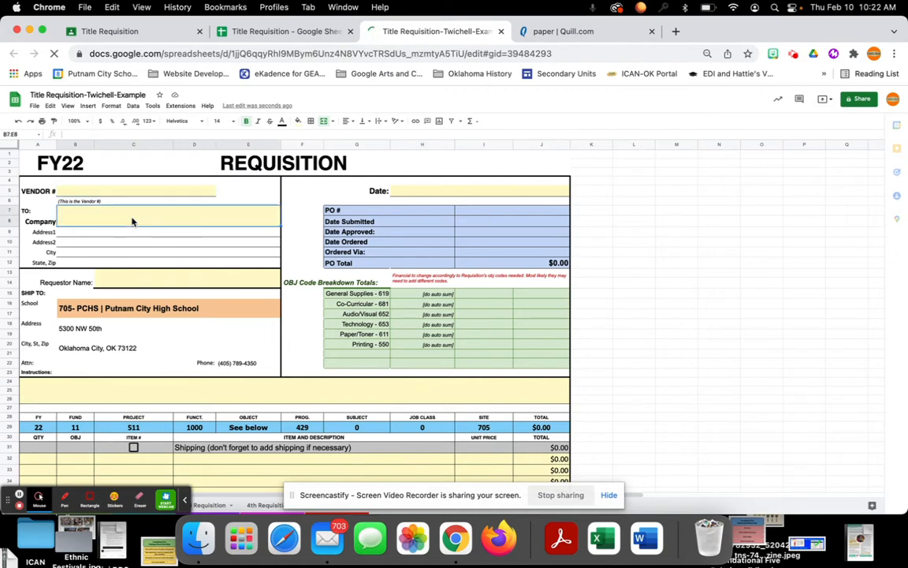
{"action": "type", "text": "Quill"}
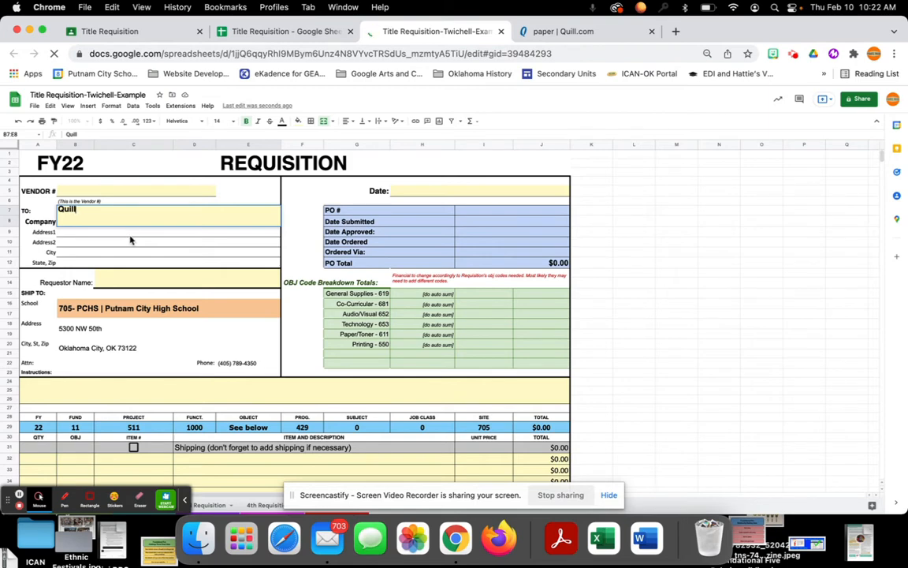
- Fill in the Requestor Name cell with the requestor's surname followed by /Teacher/2000
{"action": "left_click", "coordinate": [136, 278]}
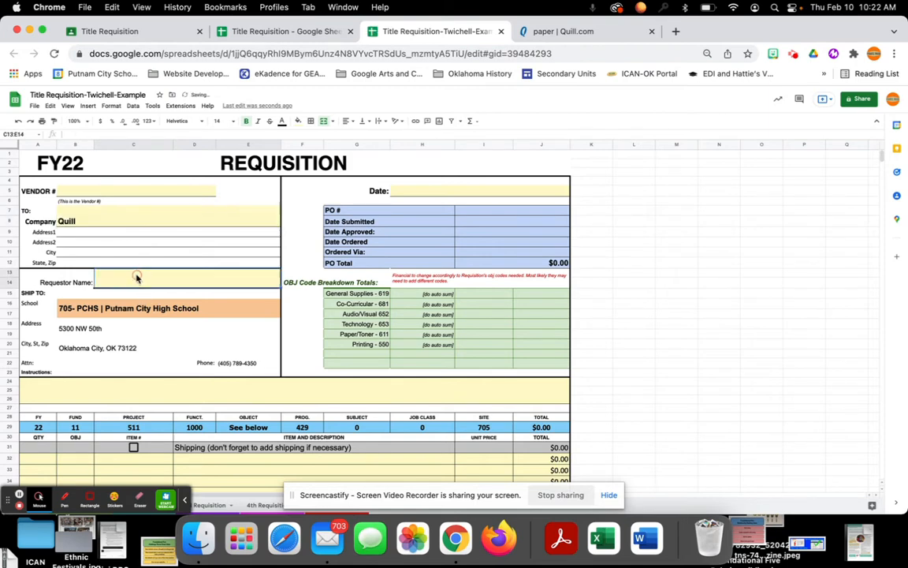
{"action": "type", "text": "Twichell"}
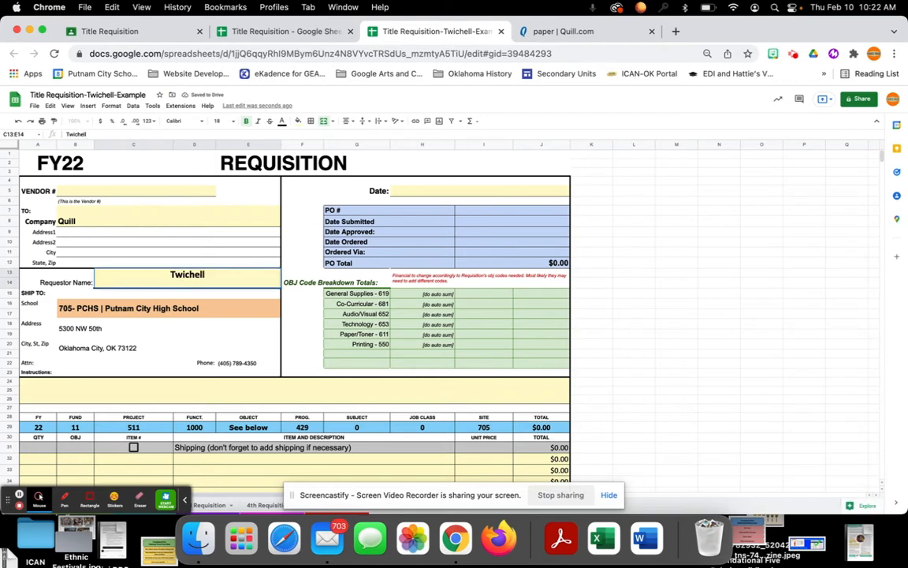
{"action": "type", "text": "/T"}
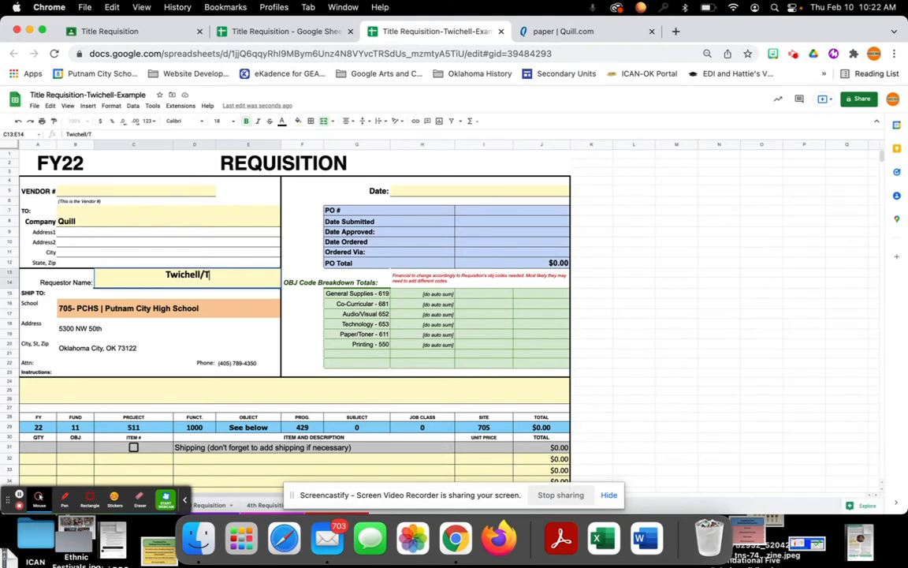
{"action": "type", "text": "eacher/2000"}
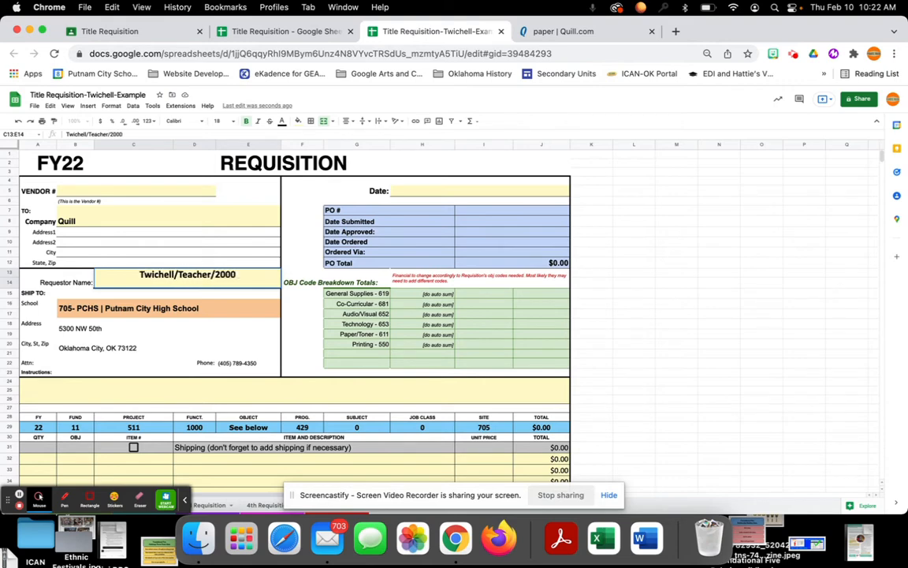
- Enter 2/10/22 as the requisition date
{"action": "left_click", "coordinate": [412, 193]}
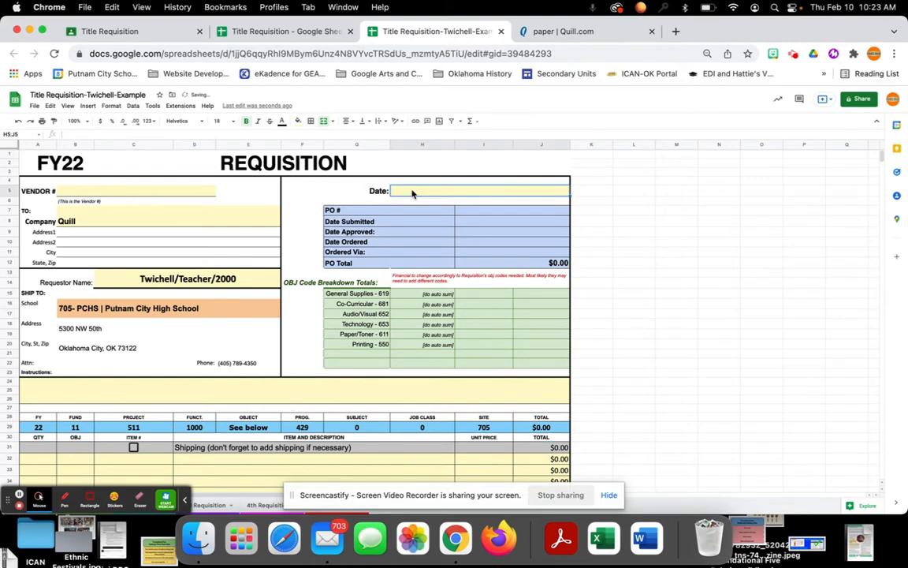
{"action": "type", "text": "2/10/22"}
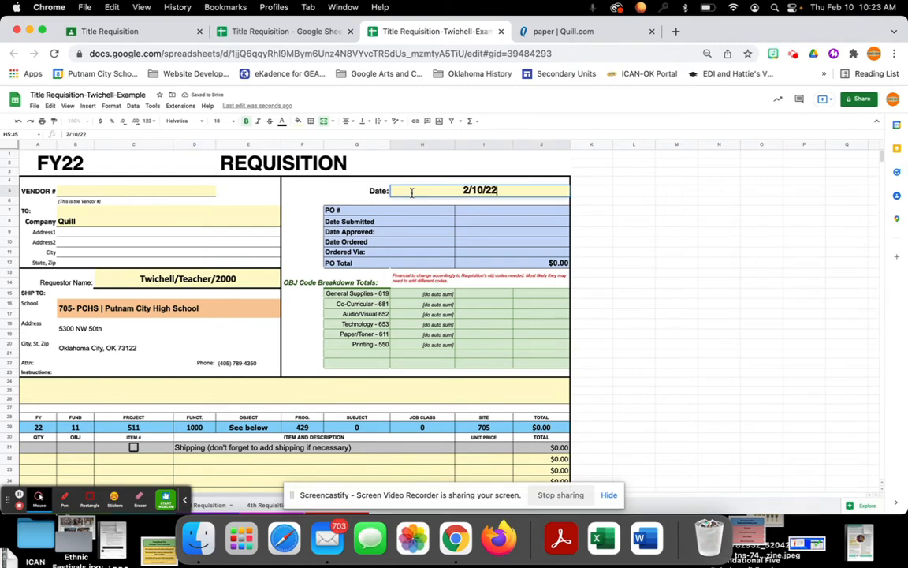
- Copy the Canary Yellow multipurpose paper's full product title from the Quill page into description cell D32 of the requisition
{"action": "scroll", "coordinate": [388, 330], "scroll_direction": "down", "scroll_amount": 5}
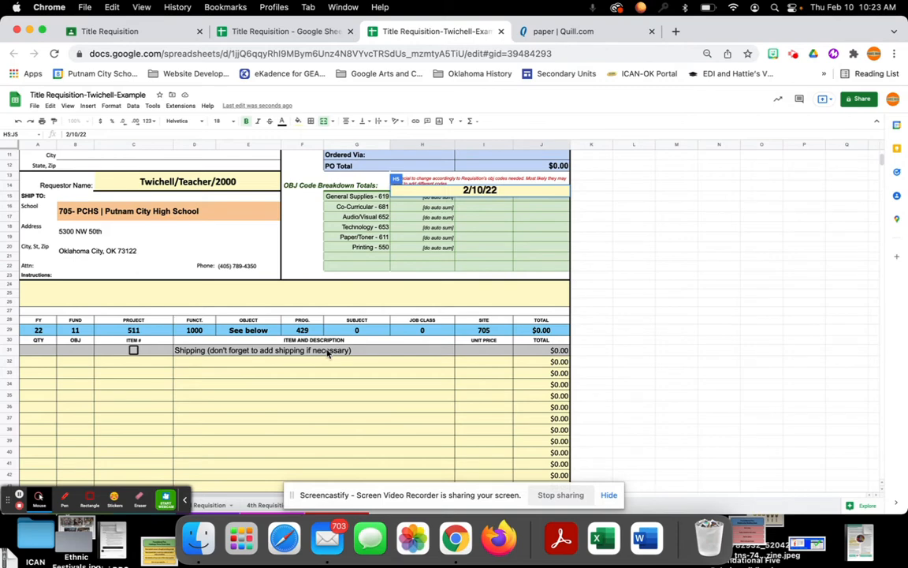
{"action": "left_click", "coordinate": [576, 32]}
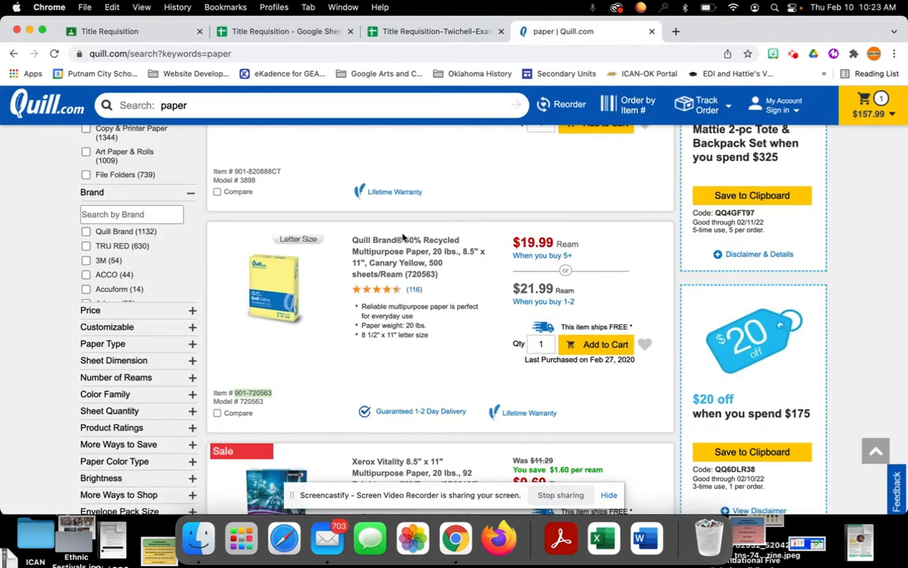
{"action": "right_click", "coordinate": [407, 263]}
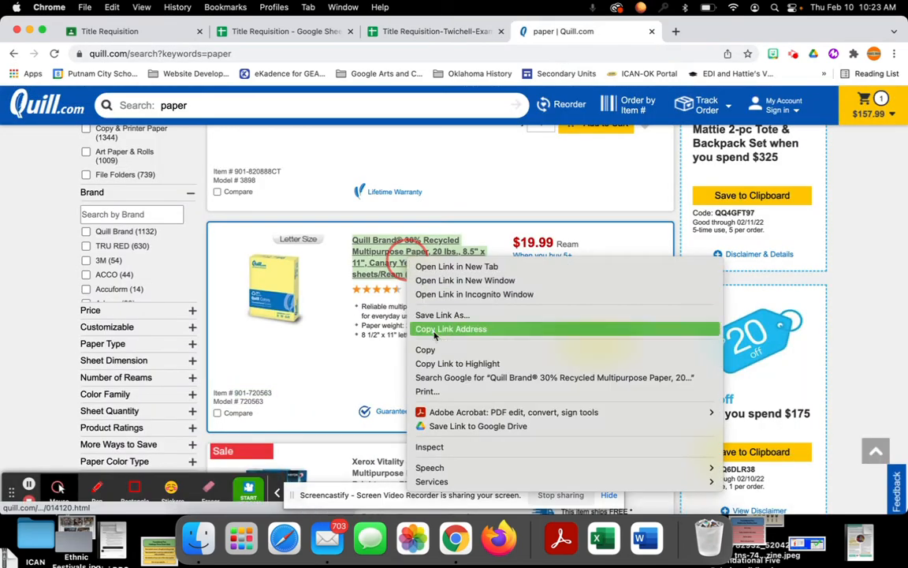
{"action": "left_click", "coordinate": [439, 355]}
{"action": "left_click", "coordinate": [341, 107]}
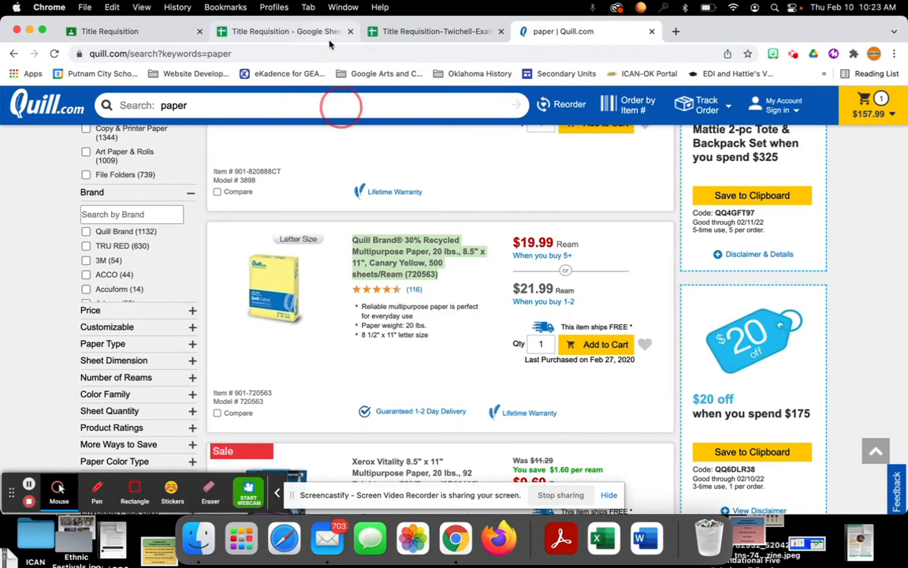
{"action": "left_click", "coordinate": [434, 33]}
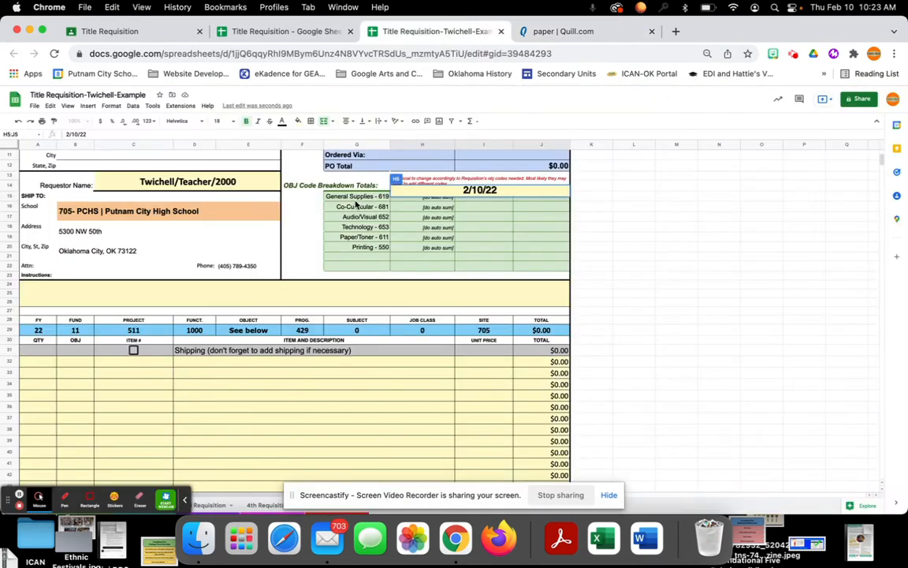
{"action": "right_click", "coordinate": [211, 363]}
{"action": "left_click", "coordinate": [234, 148]}
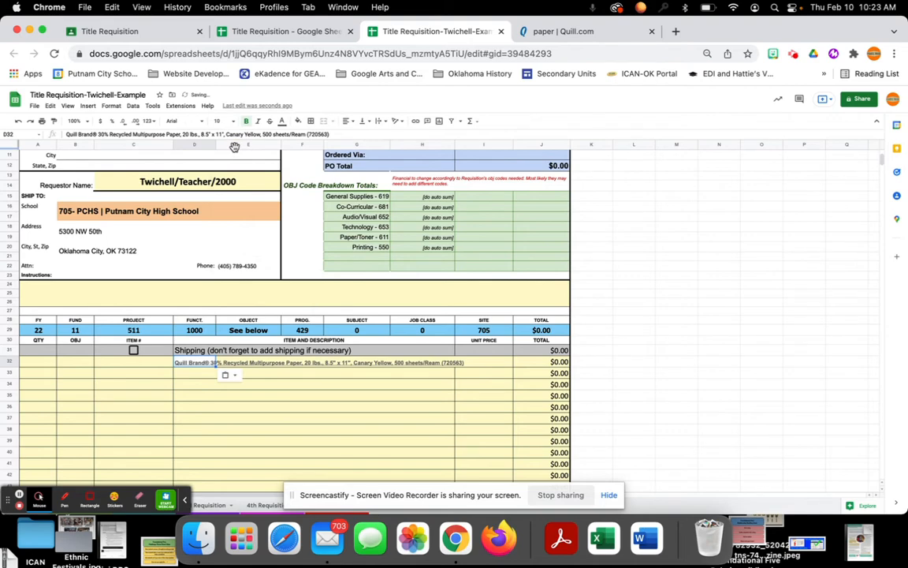
- Copy the Canary Yellow paper's item number 901-720563 from the Quill page into ITEM # cell C32 of the requisition
{"action": "left_click", "coordinate": [522, 32]}
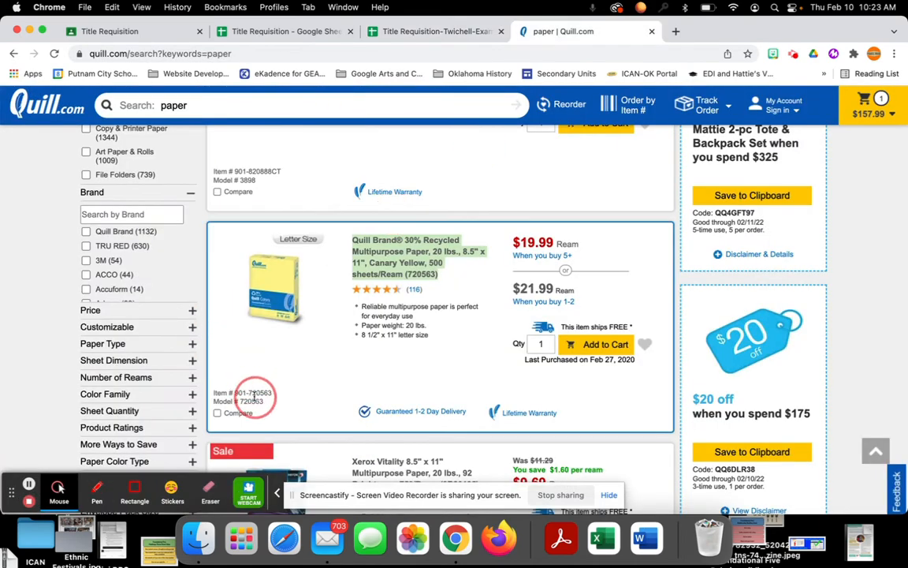
{"action": "left_click_drag", "start_coordinate": [236, 392], "coordinate": [265, 392]}
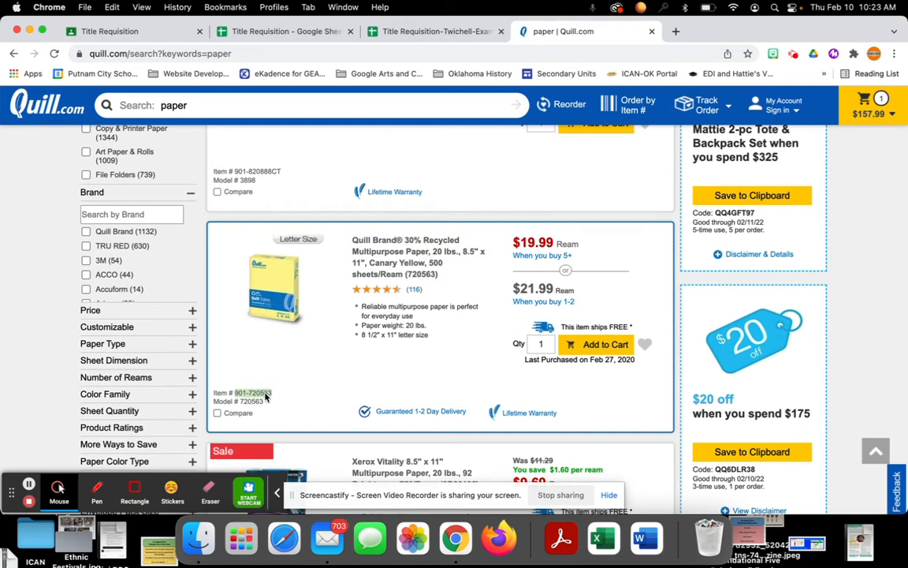
{"action": "right_click", "coordinate": [265, 393]}
{"action": "left_click", "coordinate": [288, 405]}
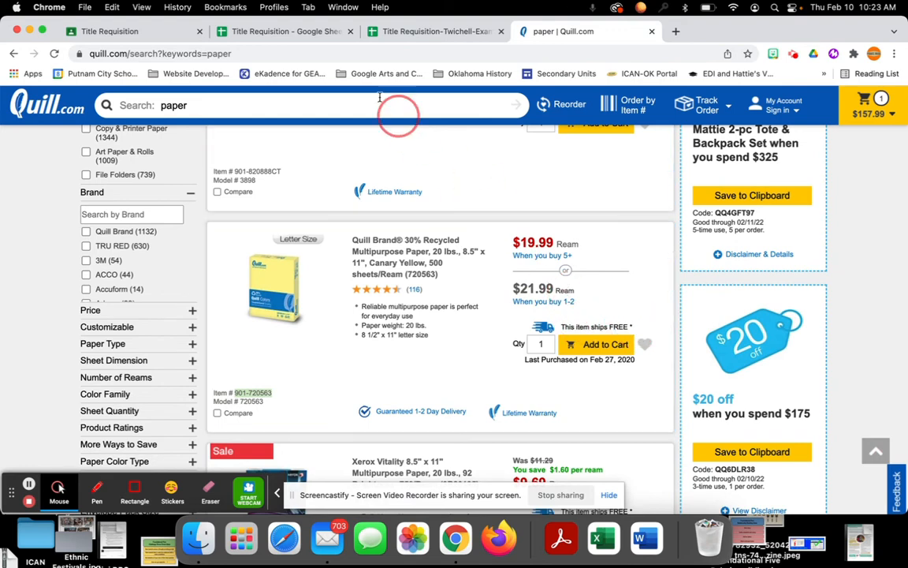
{"action": "left_click", "coordinate": [416, 31]}
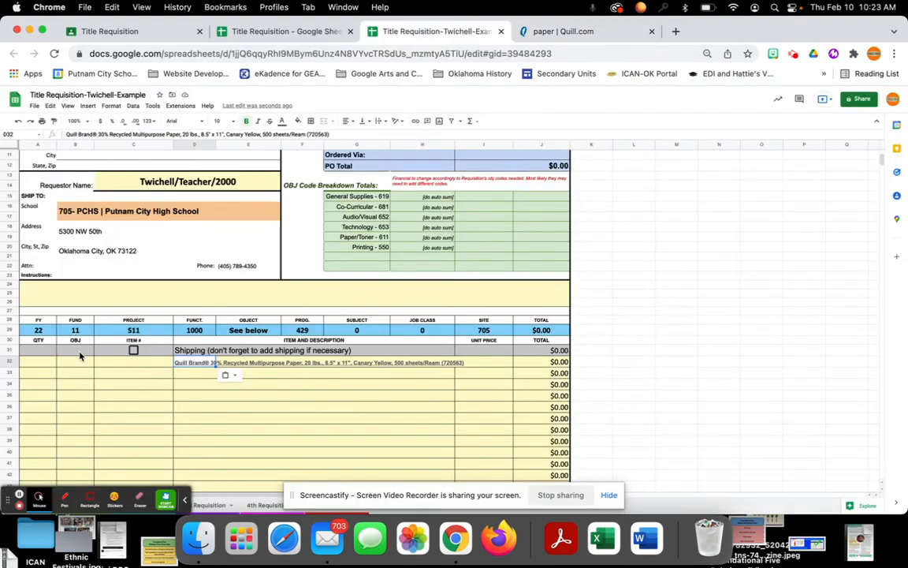
{"action": "right_click", "coordinate": [122, 365]}
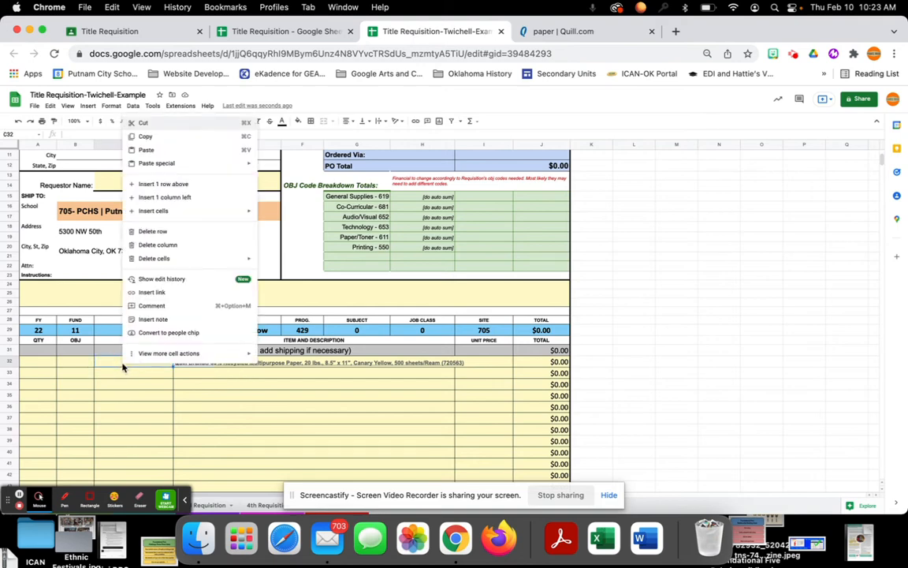
{"action": "left_click", "coordinate": [157, 150]}
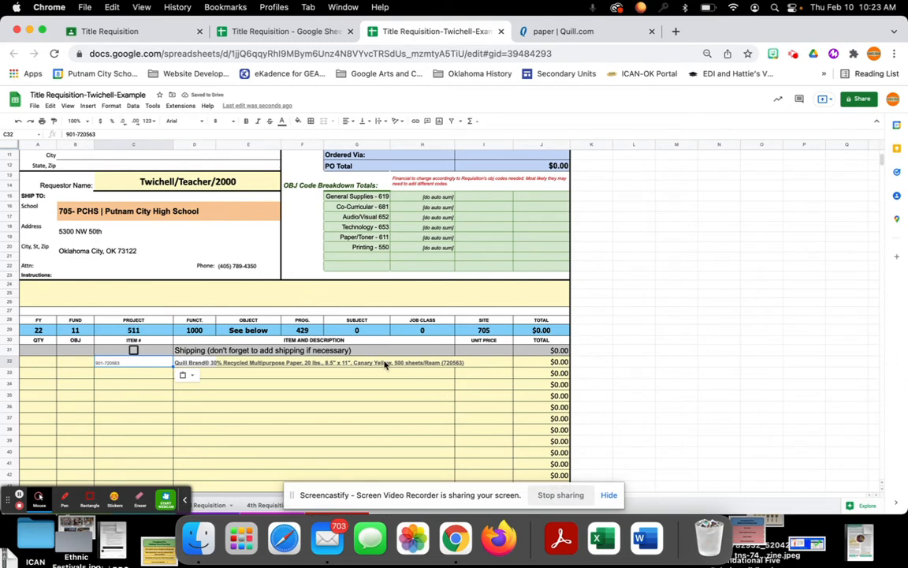
- Enter quantity 1 for the paper in row 32, check its single-ream price on Quill, and enter 21.99 as the unit price
{"action": "left_click", "coordinate": [45, 365]}
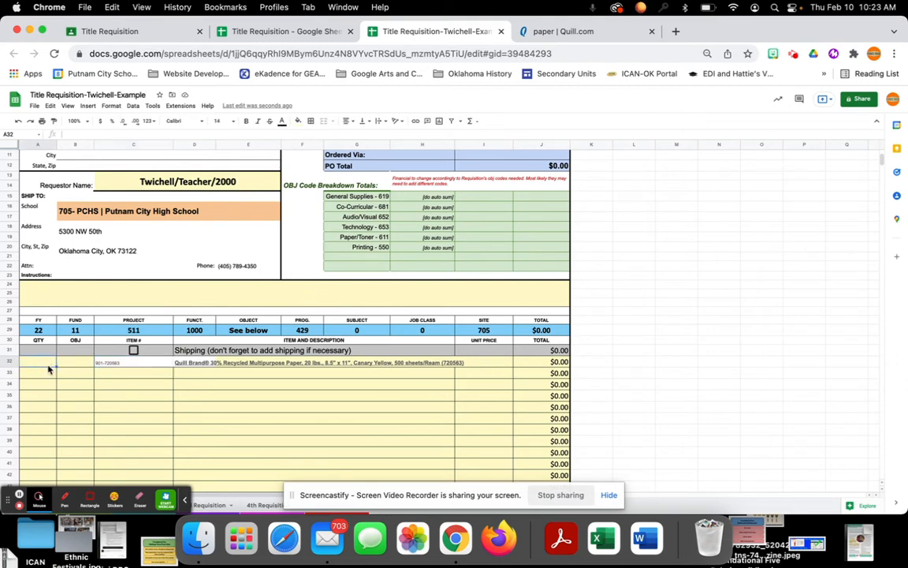
{"action": "type", "text": "1"}
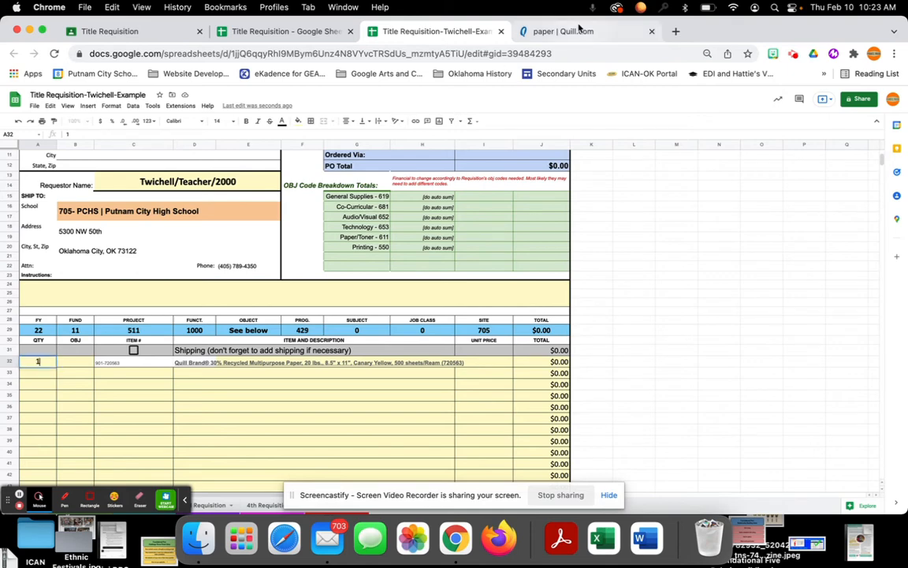
{"action": "left_click", "coordinate": [578, 30]}
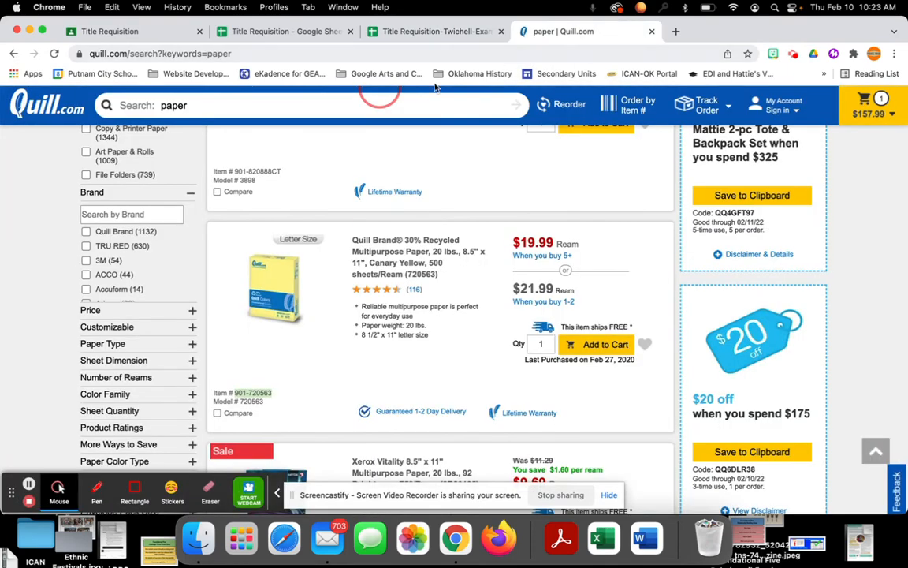
{"action": "left_click", "coordinate": [418, 31]}
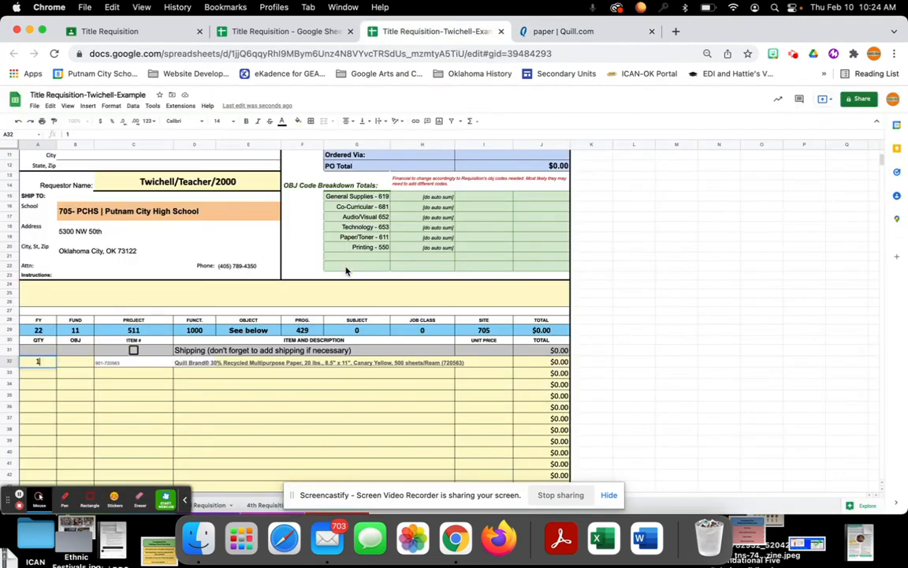
{"action": "left_click", "coordinate": [493, 363]}
{"action": "type", "text": "21.99"}
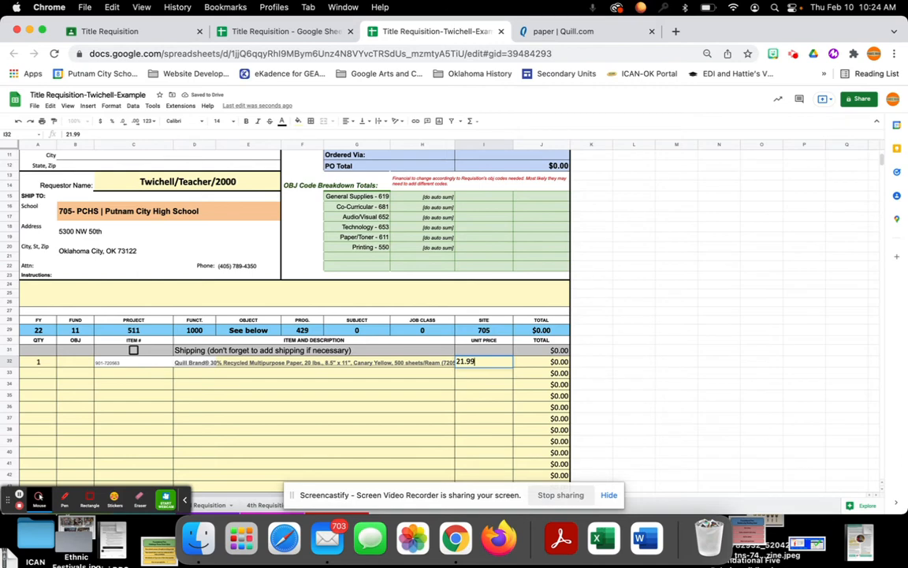
{"action": "key", "text": "Return"}
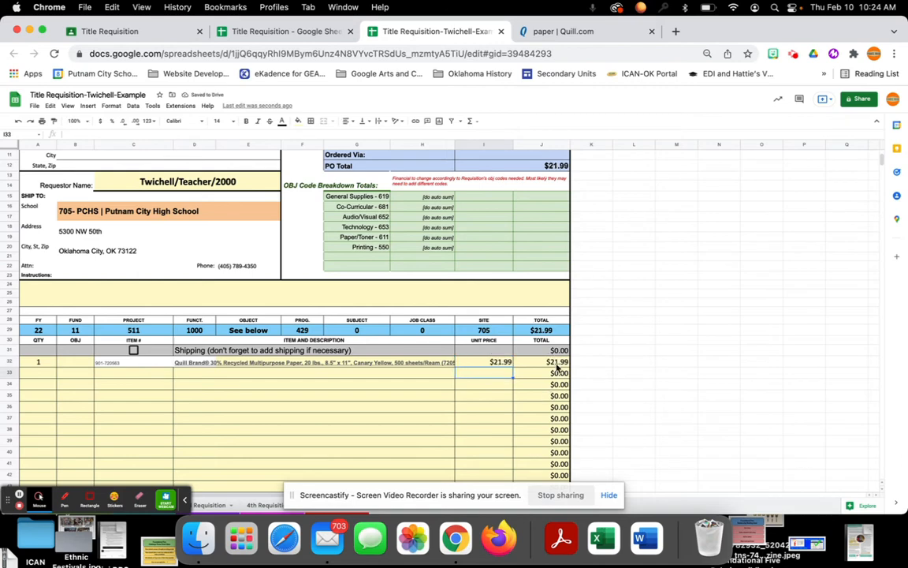
- Change the quantity of the paper item in row 32 to 2
{"action": "scroll", "coordinate": [557, 367], "scroll_direction": "down", "scroll_amount": 10}
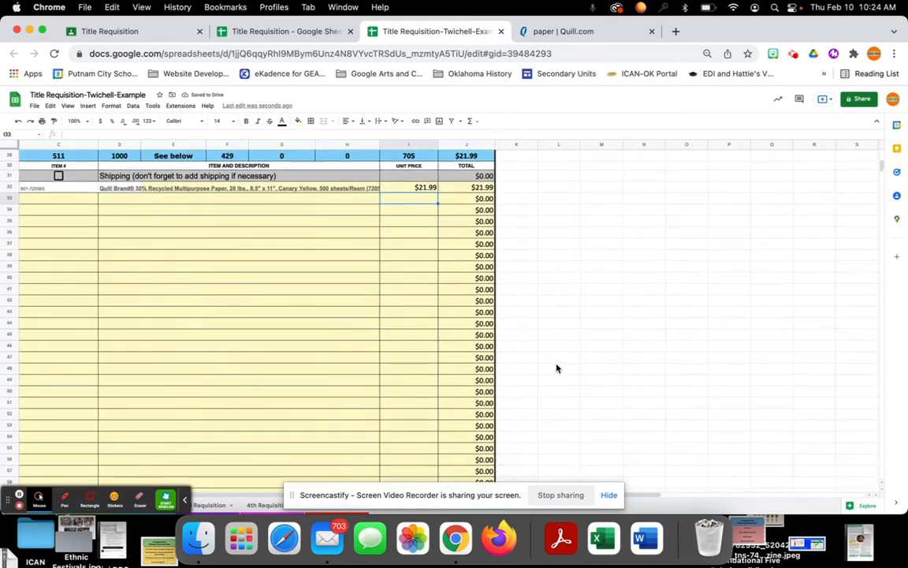
{"action": "scroll", "coordinate": [556, 367], "scroll_direction": "up", "scroll_amount": 15}
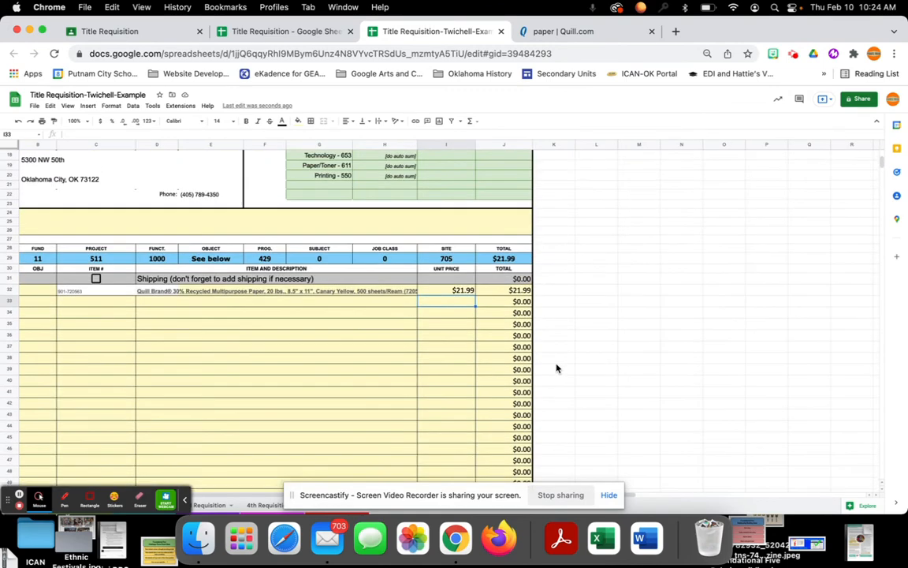
{"action": "scroll", "coordinate": [556, 368], "scroll_direction": "down", "scroll_amount": 1}
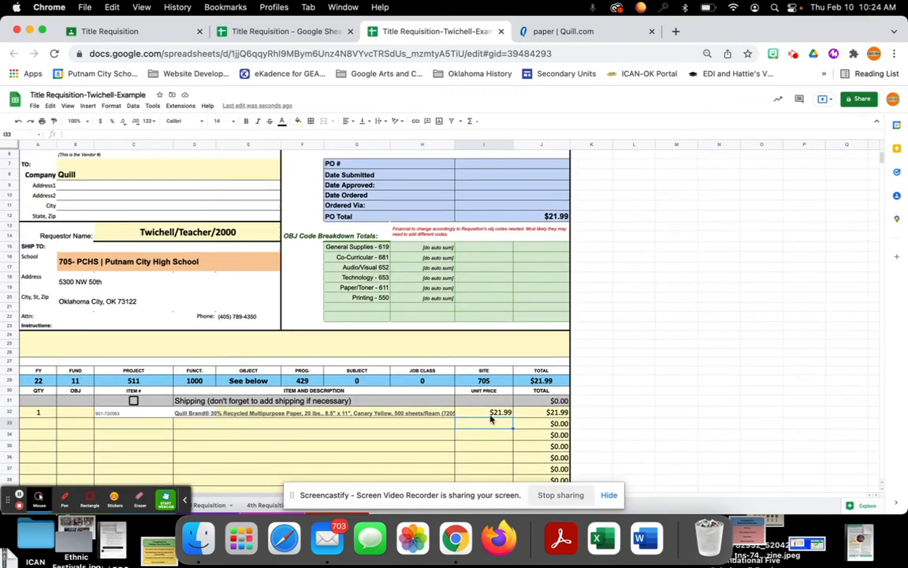
{"action": "left_click", "coordinate": [39, 411]}
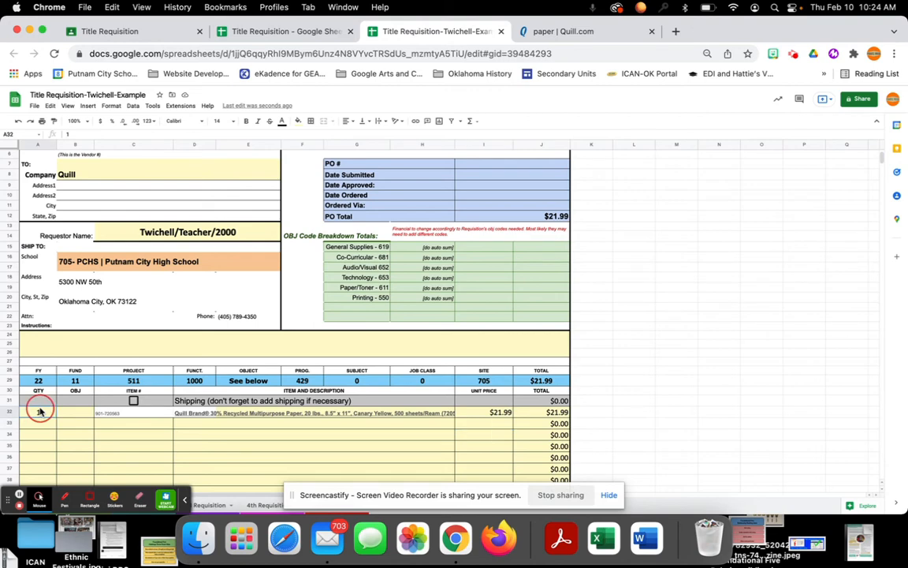
{"action": "type", "text": "2"}
{"action": "key", "text": "Return"}
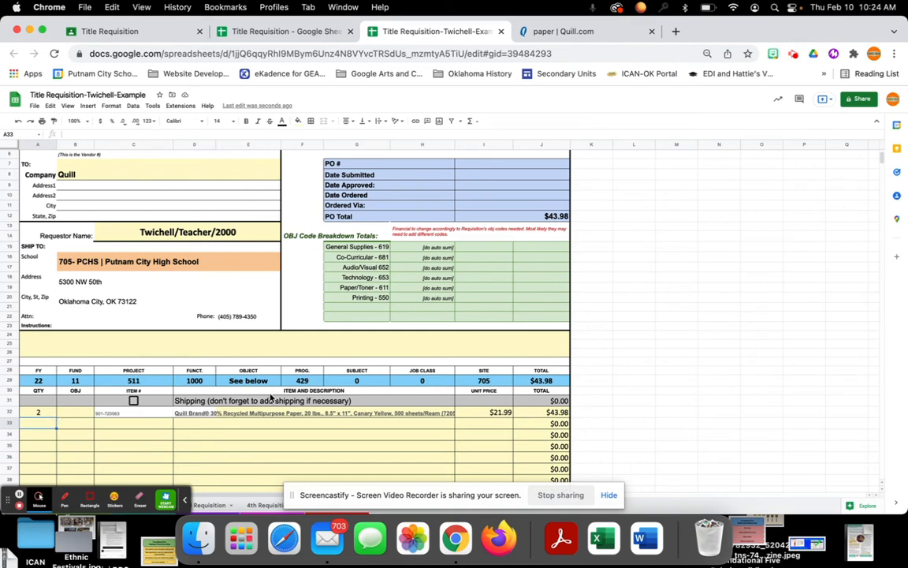
- Draft a comment on the Company cell that mentions the colleague's e-mail address, and enable assigning it to that colleague
{"action": "left_click", "coordinate": [85, 330]}
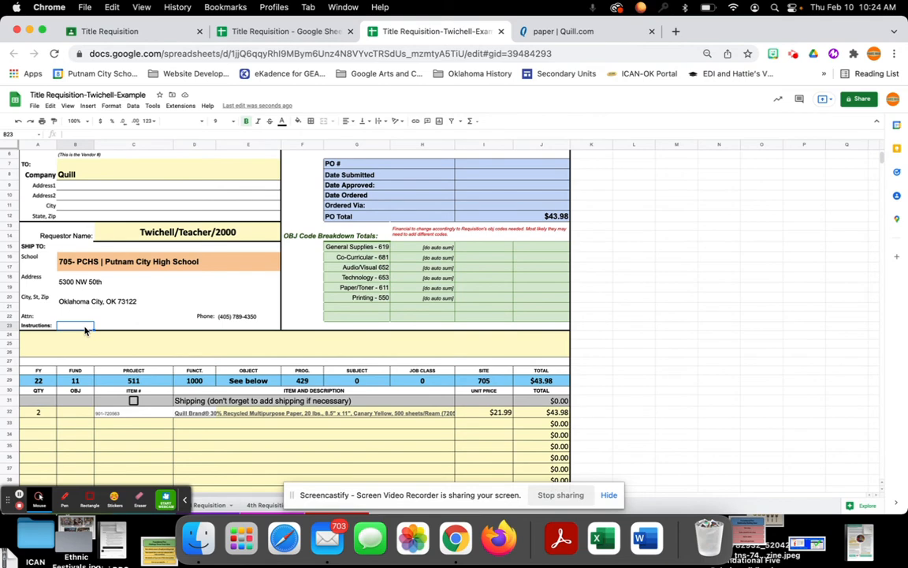
{"action": "scroll", "coordinate": [164, 287], "scroll_direction": "up", "scroll_amount": 3}
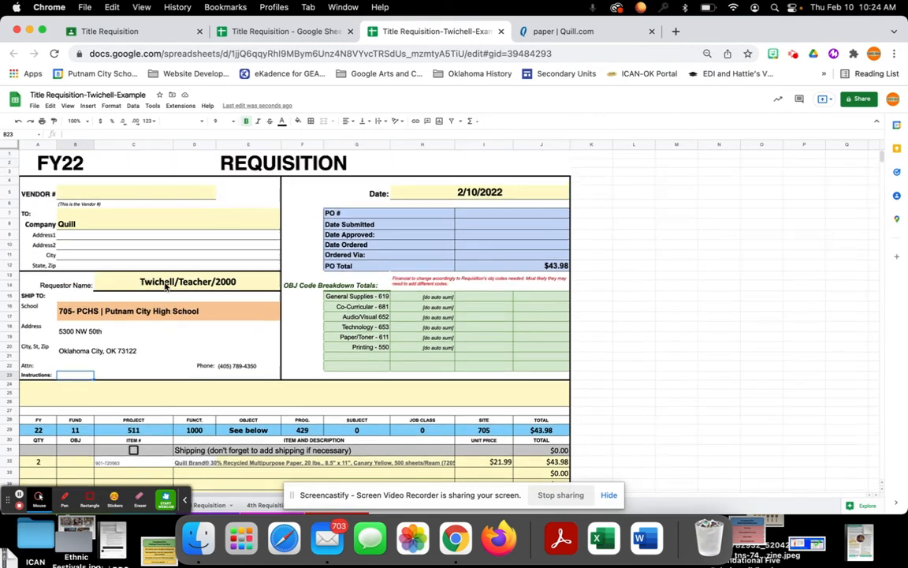
{"action": "right_click", "coordinate": [200, 223]}
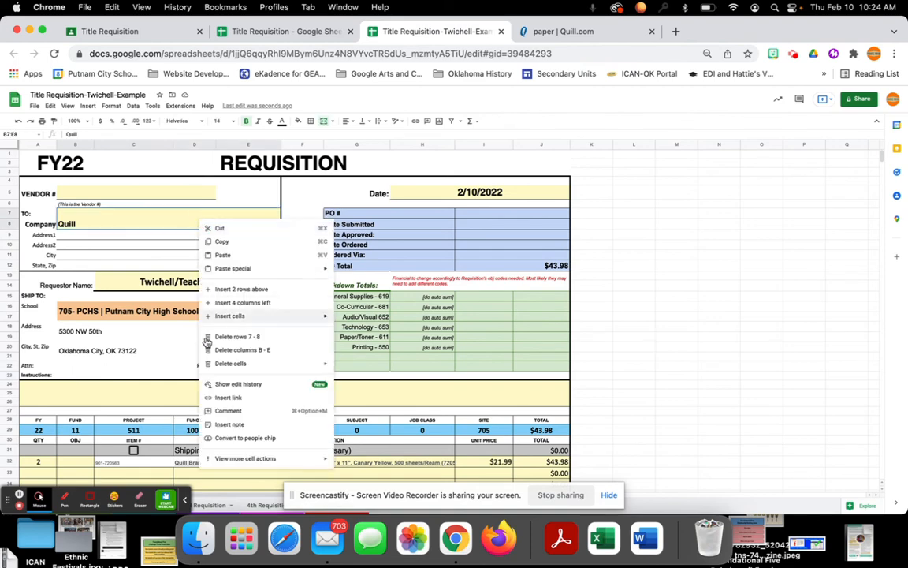
{"action": "left_click", "coordinate": [228, 411]}
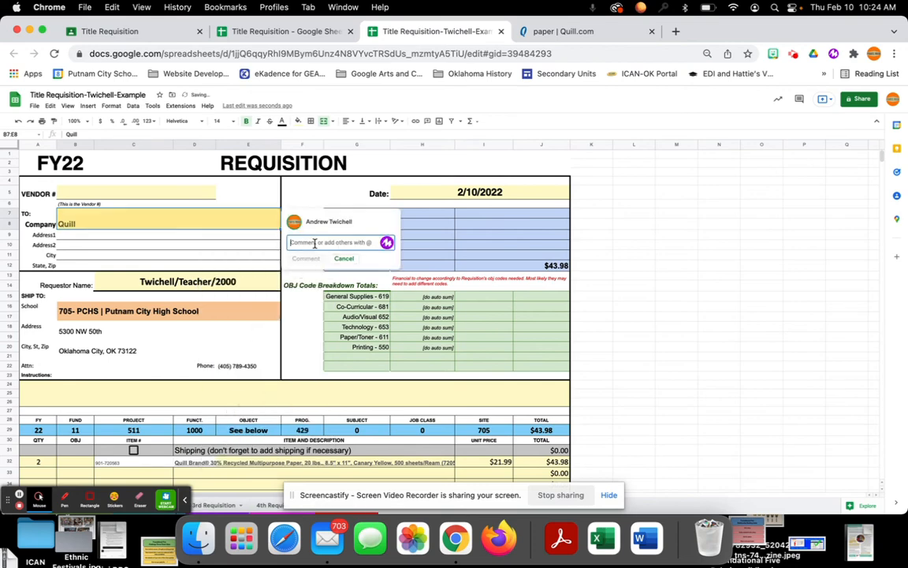
{"action": "type", "text": "@jf"}
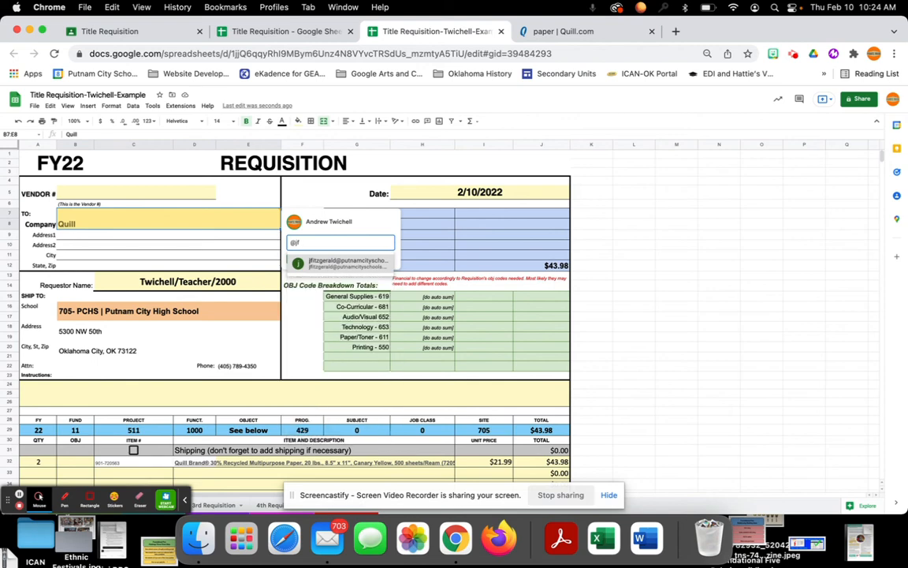
{"action": "left_click", "coordinate": [340, 261]}
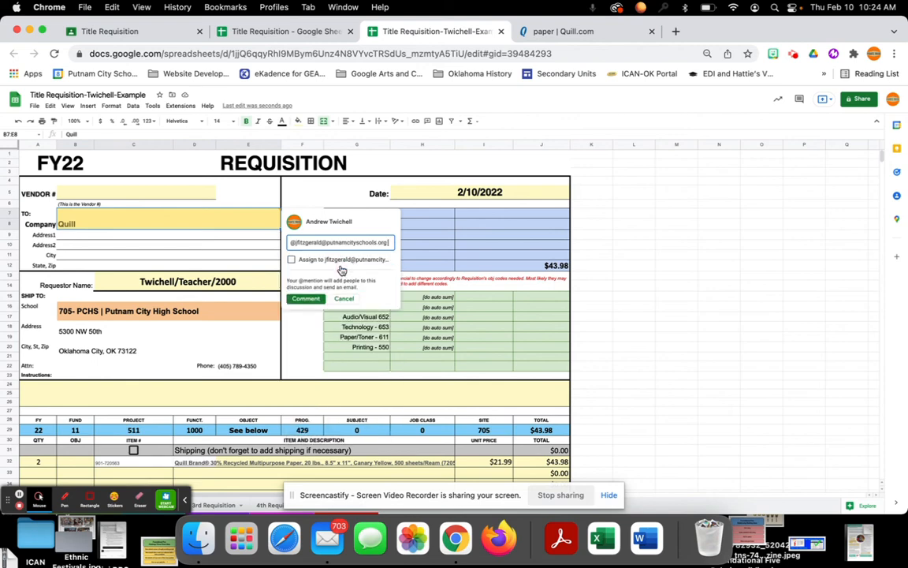
{"action": "left_click", "coordinate": [292, 259]}
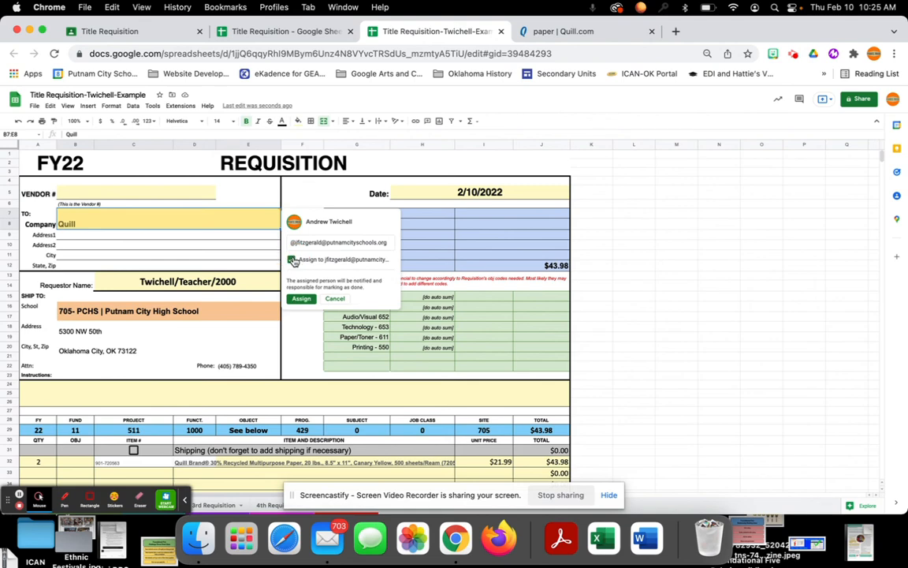